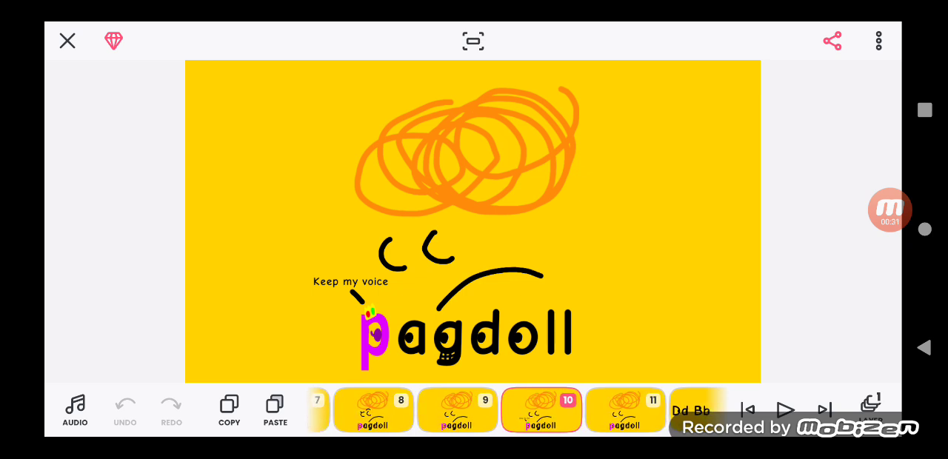
# Flip through frames 11 to 15, from the logo to the Dd Bb Pp Rr letters
pyautogui.click(628, 410)
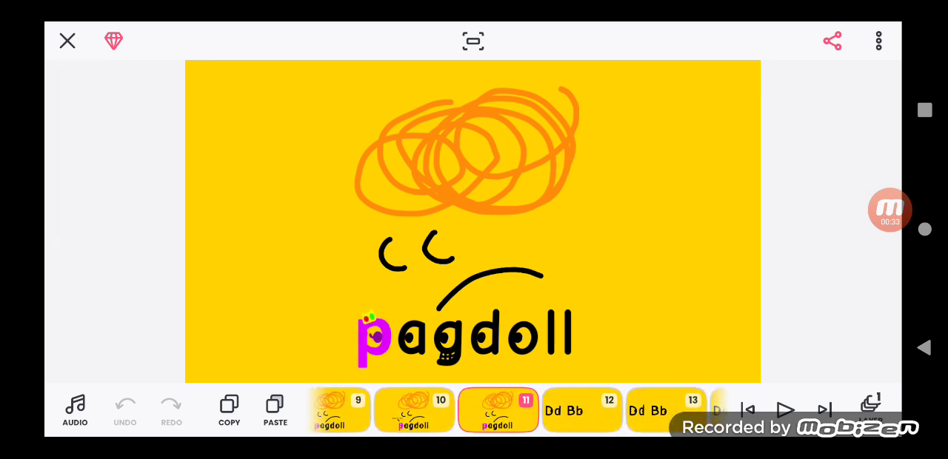
pyautogui.click(589, 411)
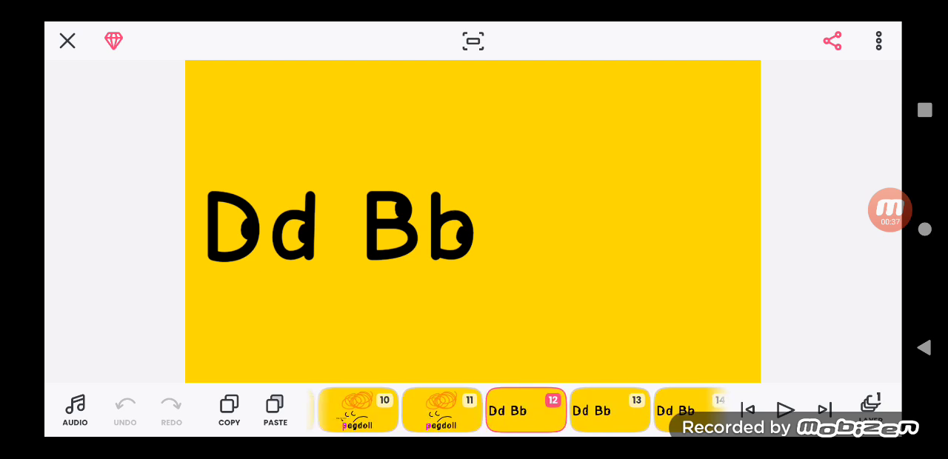
pyautogui.click(610, 410)
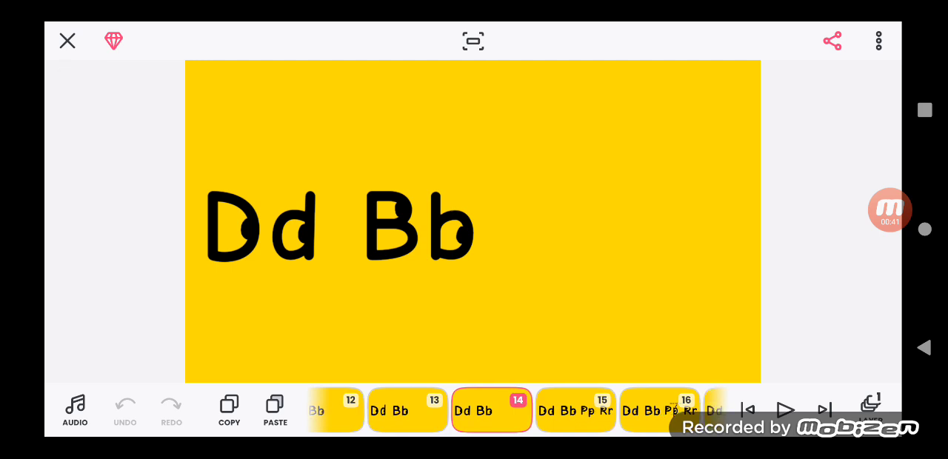
pyautogui.click(621, 410)
# Continue past frame 16's 'Keep her voice' note to frame 19 with the 100 signs
pyautogui.click(610, 410)
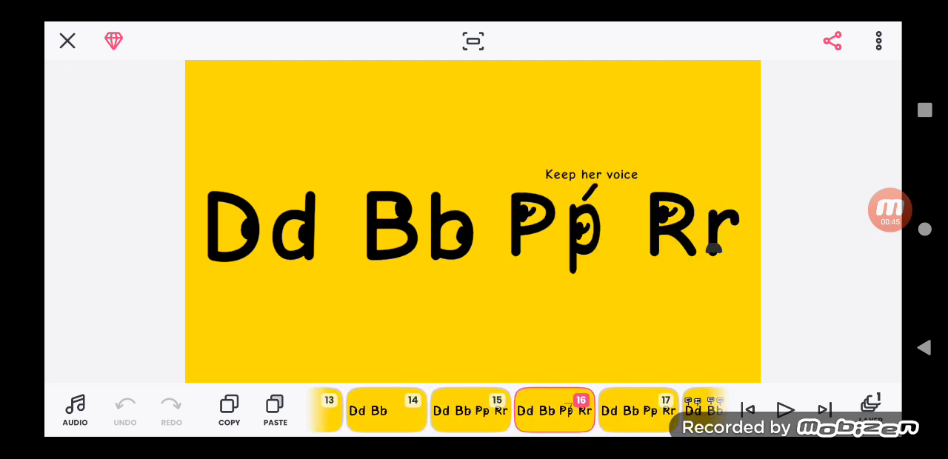
pyautogui.click(638, 411)
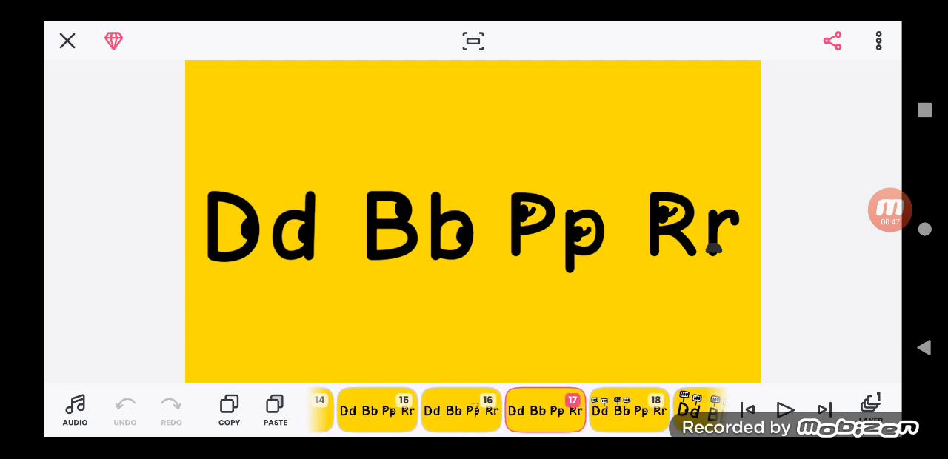
pyautogui.click(74, 222)
pyautogui.click(630, 410)
# Advance past the 100-sign frame into the camera scene, through frames 21 to 23
pyautogui.click(652, 410)
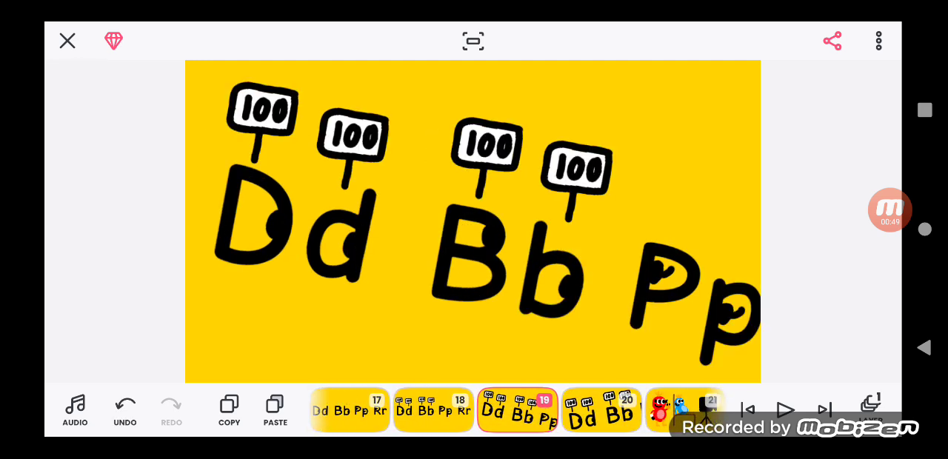
pyautogui.click(682, 410)
pyautogui.click(74, 222)
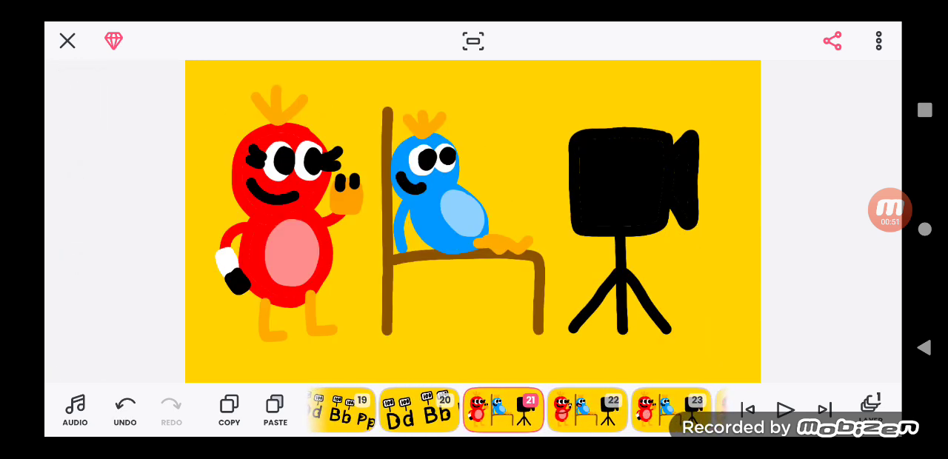
pyautogui.click(589, 411)
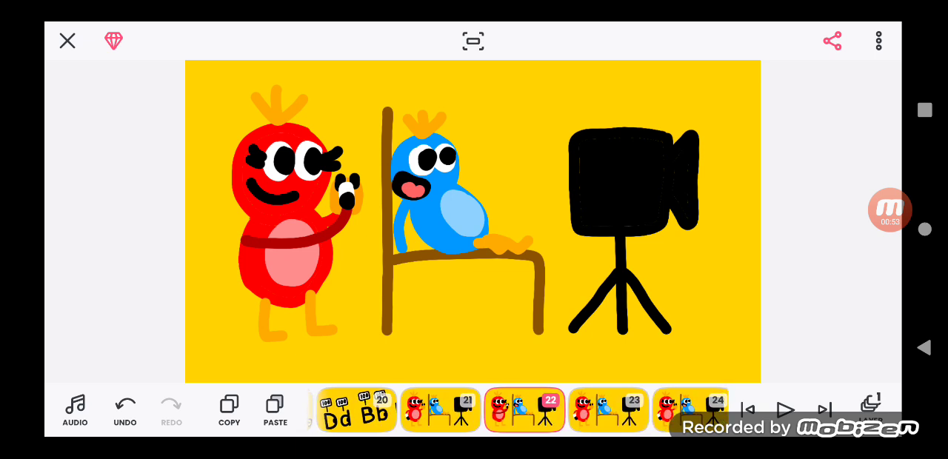
pyautogui.click(616, 411)
pyautogui.click(74, 222)
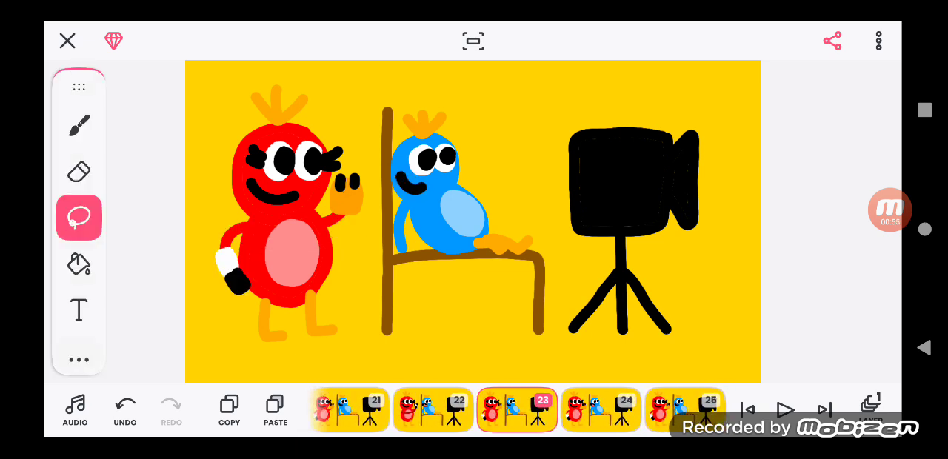
# Compare frame 24 with frame 23, ending on frame 24 with the blue character's mouth open
pyautogui.click(78, 218)
pyautogui.click(601, 410)
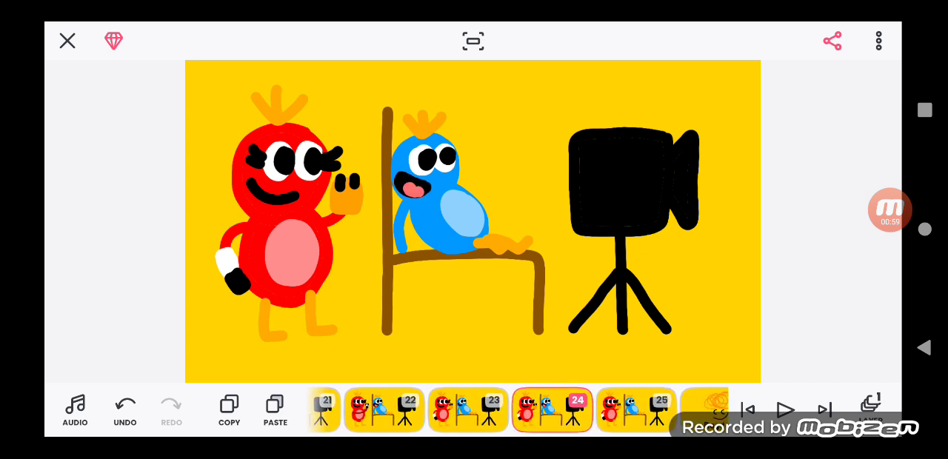
pyautogui.click(471, 410)
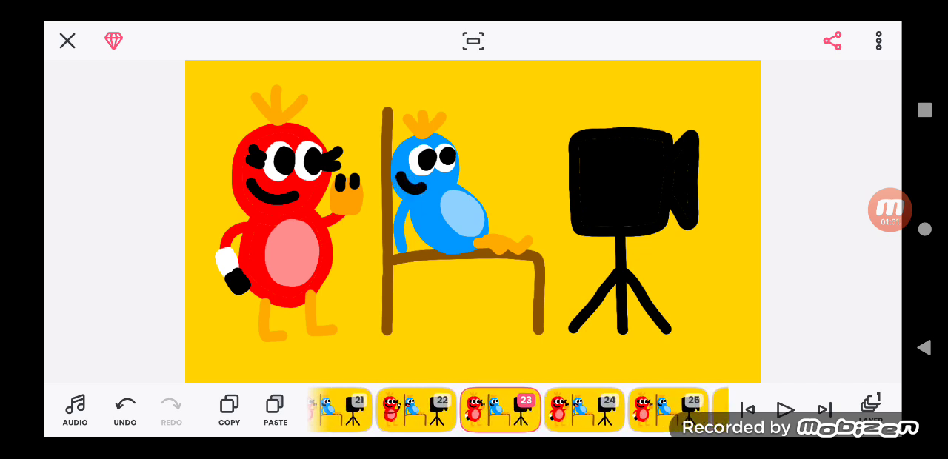
pyautogui.click(583, 411)
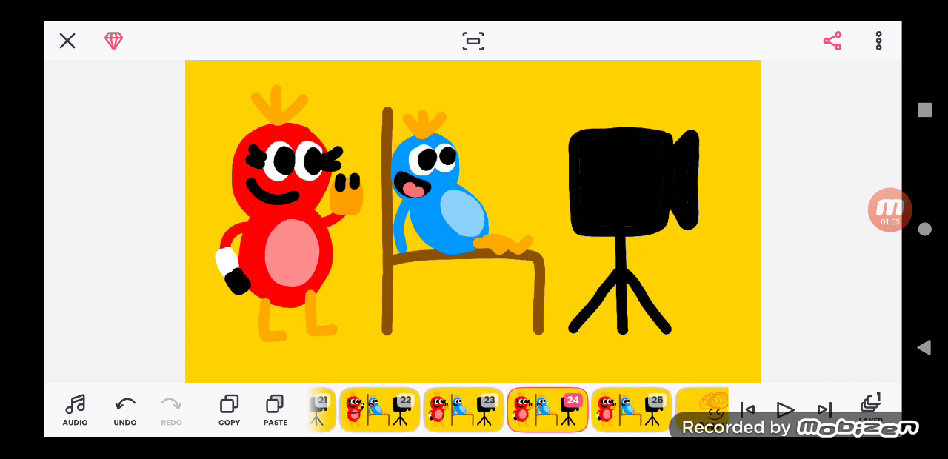